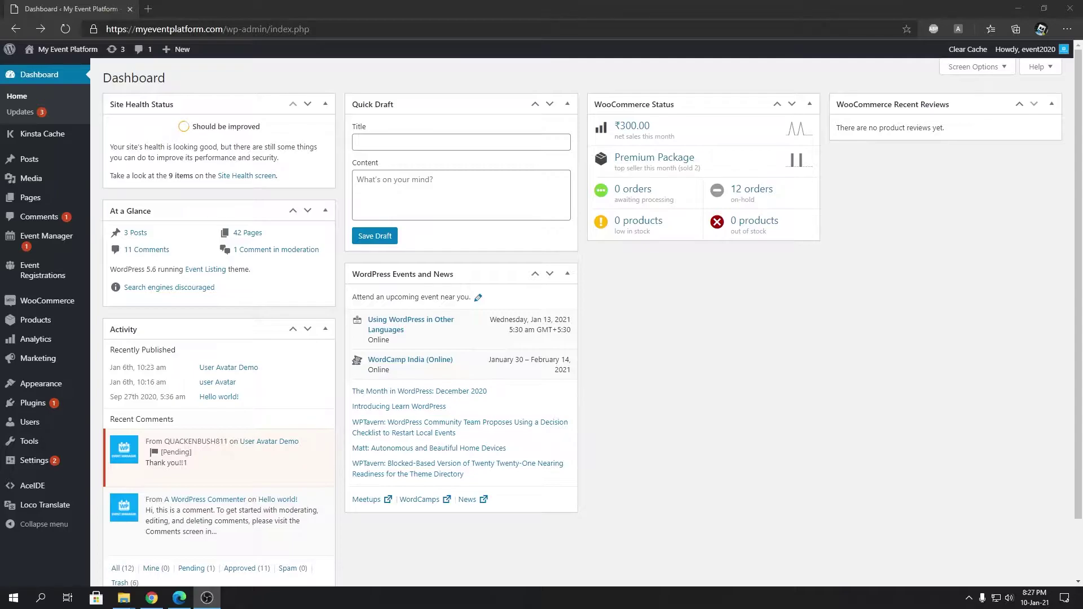
Step: Start a new event titled 'Republic Day Event' described as 'An event to celebrate the republic day'
click(948, 502)
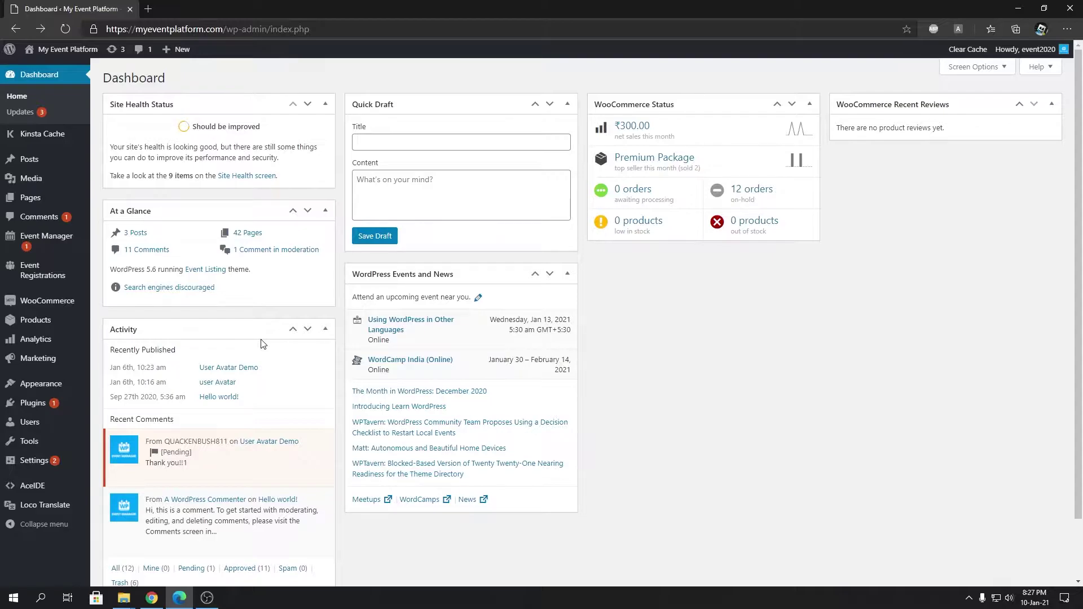
mouse_move(42, 256)
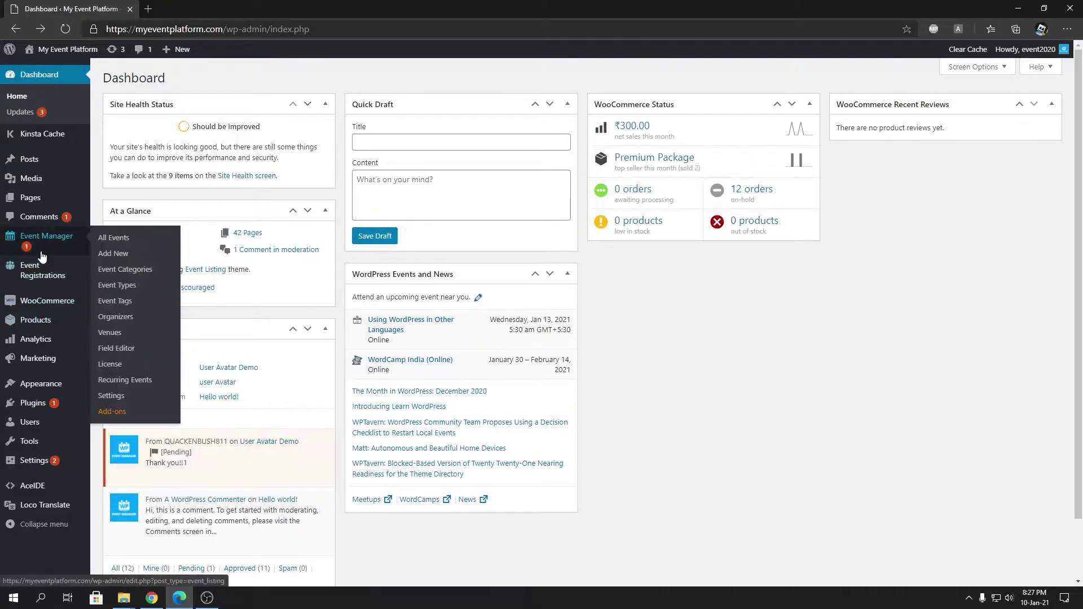
click(125, 260)
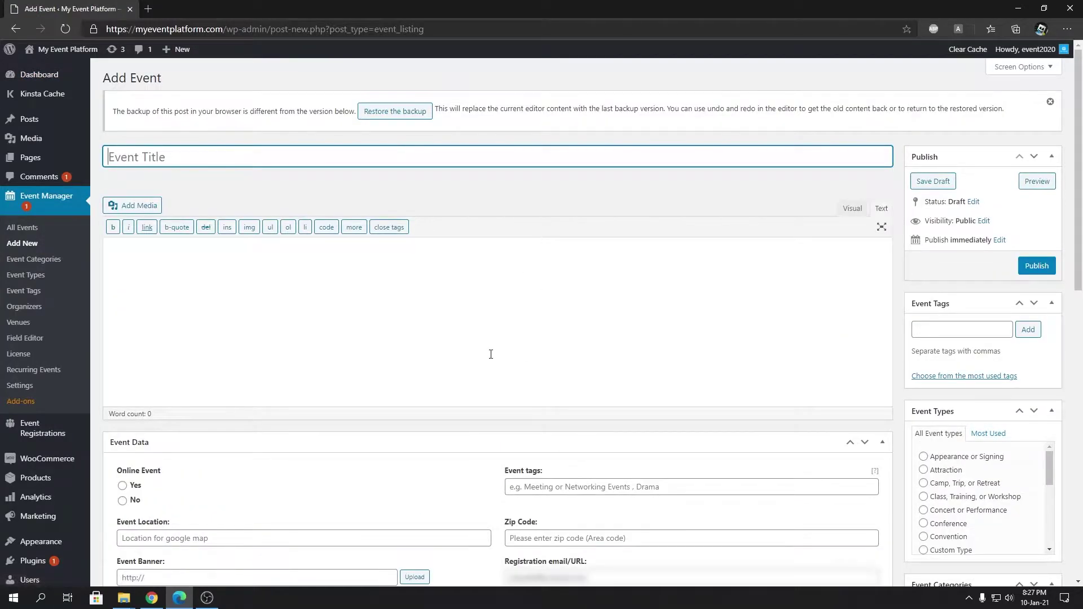
click(1050, 102)
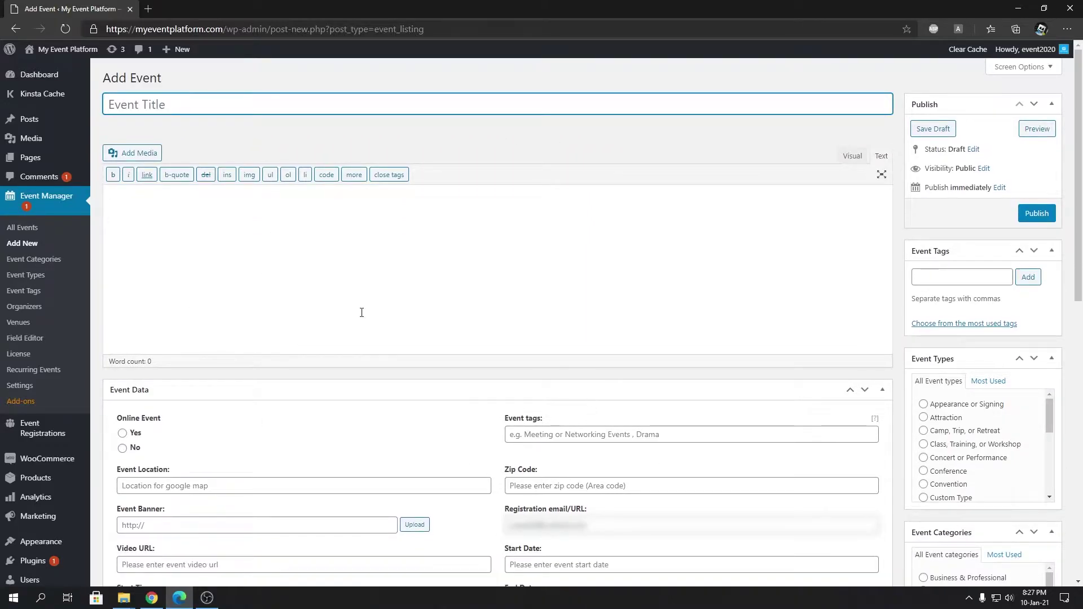
text(Republic Day Event)
click(337, 281)
text(An event to celebrate the republic day)
Step: Mark the event as online and choose a banner image for it
scroll(125, 442, down, 2)
click(121, 433)
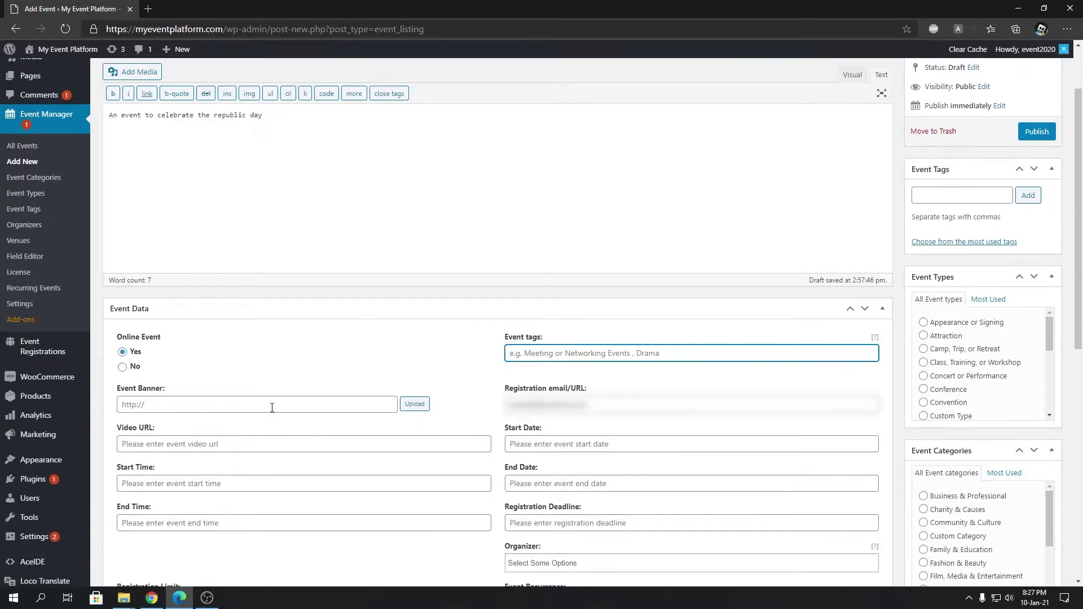
click(288, 404)
click(762, 285)
Step: Schedule it for 2021-01-26 from 01:30 to 02:00 AM, leaving the registration limit empty
click(151, 483)
click(135, 540)
click(303, 523)
click(135, 566)
click(691, 444)
click(558, 539)
scroll(269, 508, down, 3)
click(299, 439)
click(369, 509)
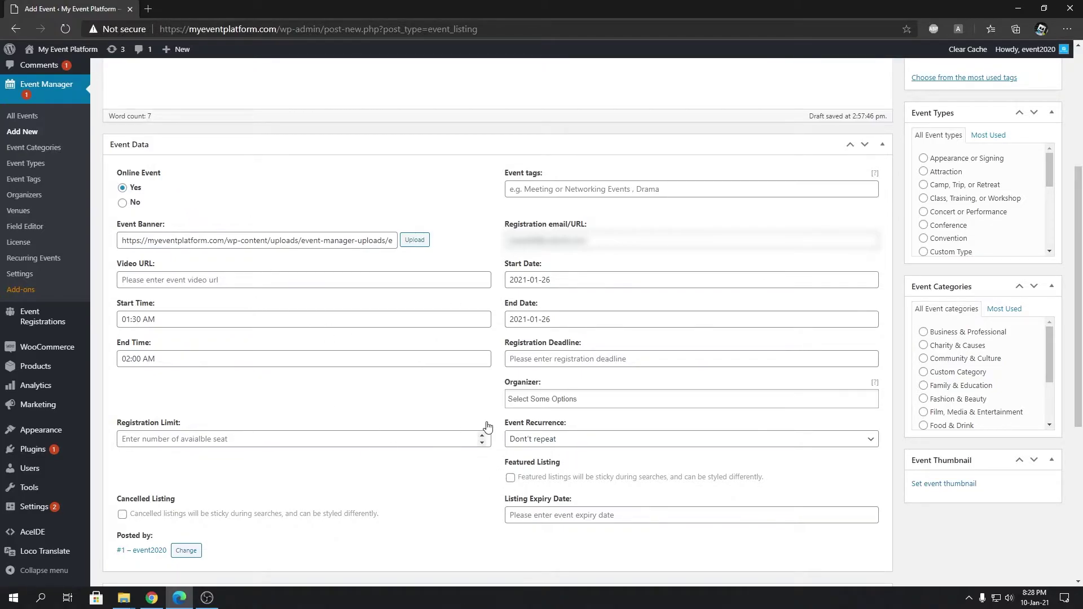
Step: Pick WP Event Manager as organizer, briefly adding then removing the Bengali-named second organizer
click(532, 397)
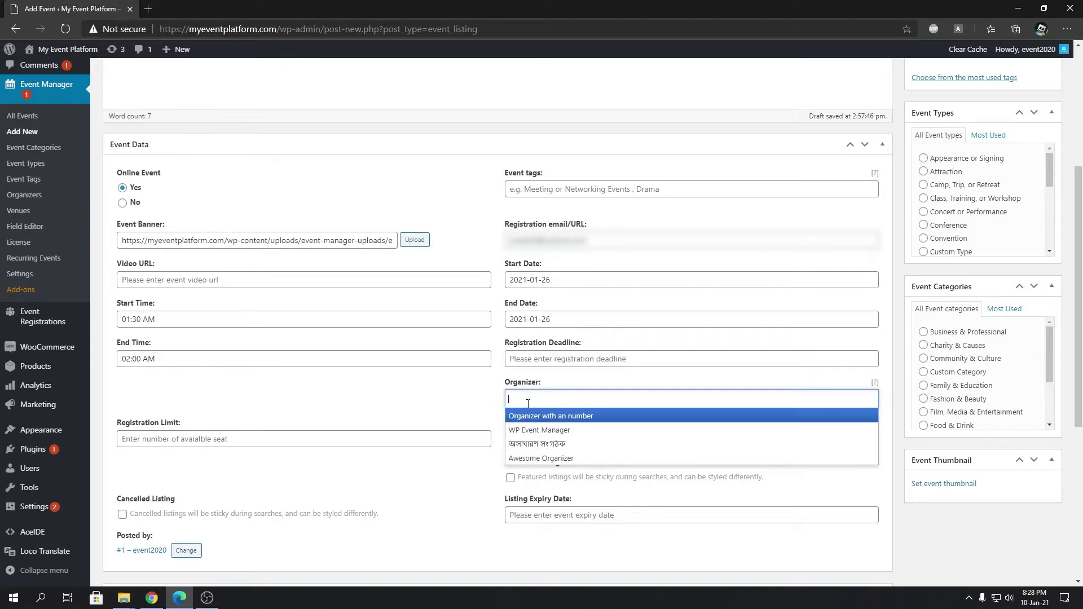
click(572, 433)
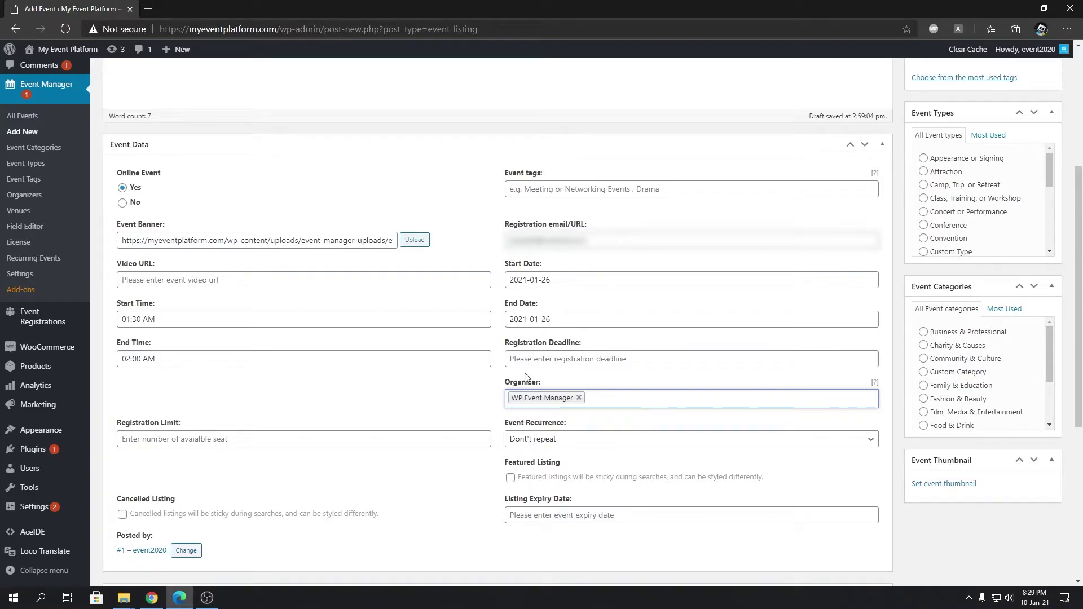
click(605, 395)
click(550, 447)
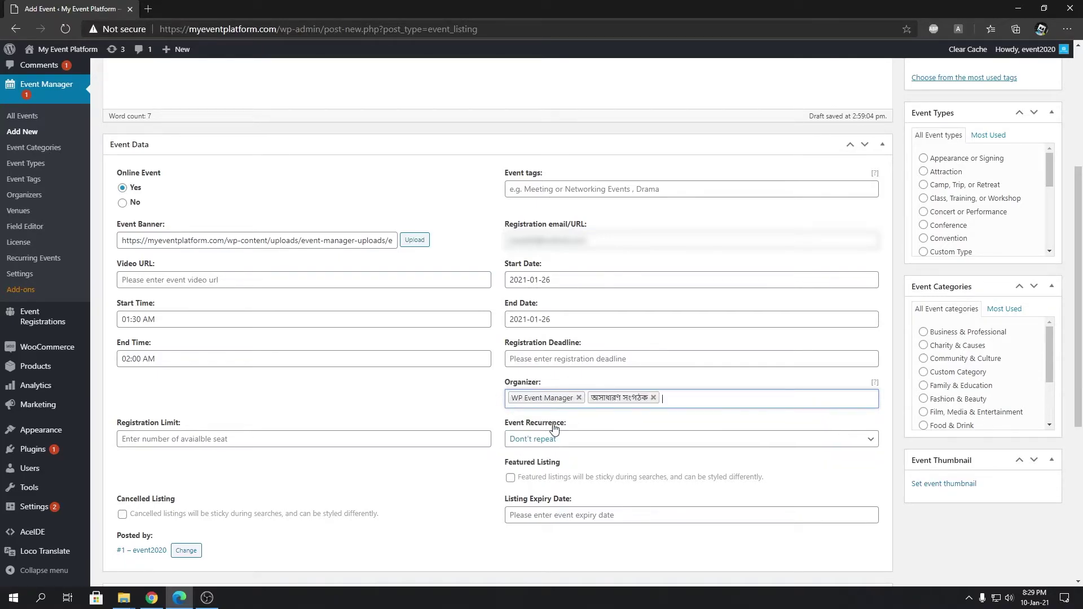
click(676, 395)
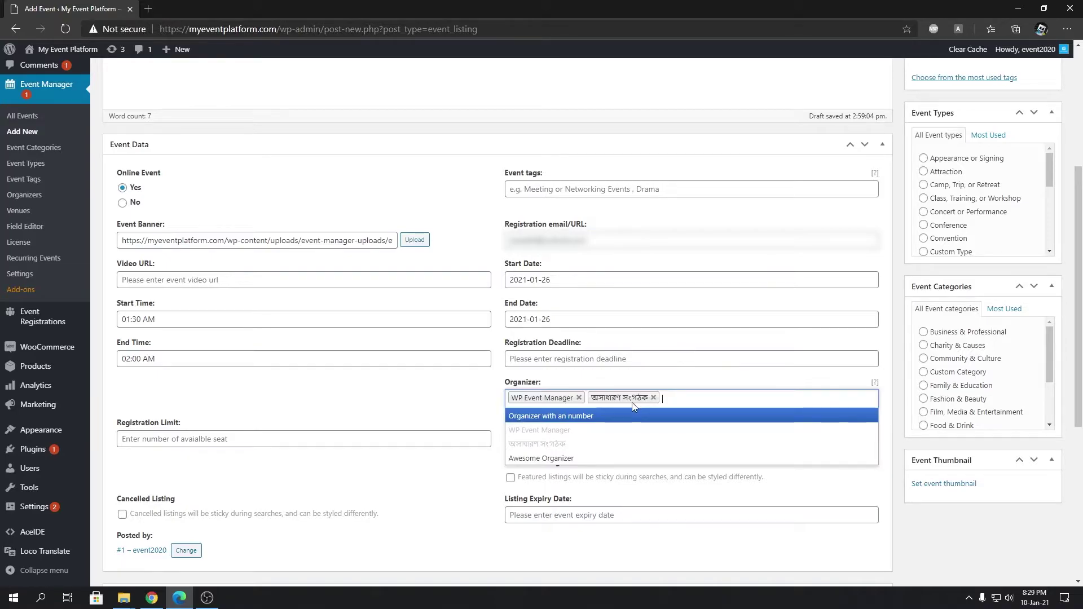
click(653, 397)
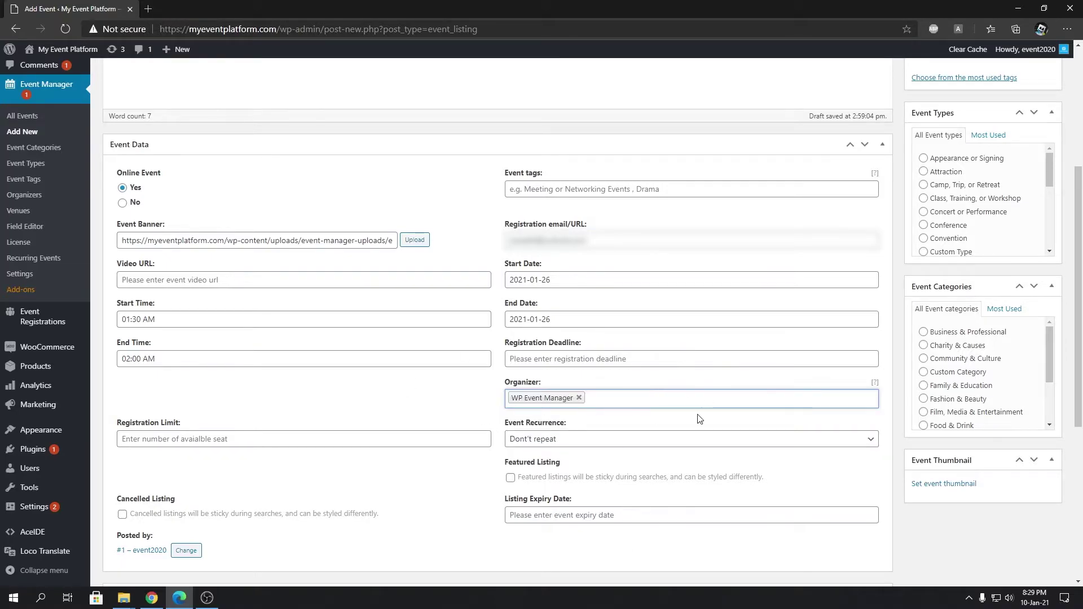
click(622, 400)
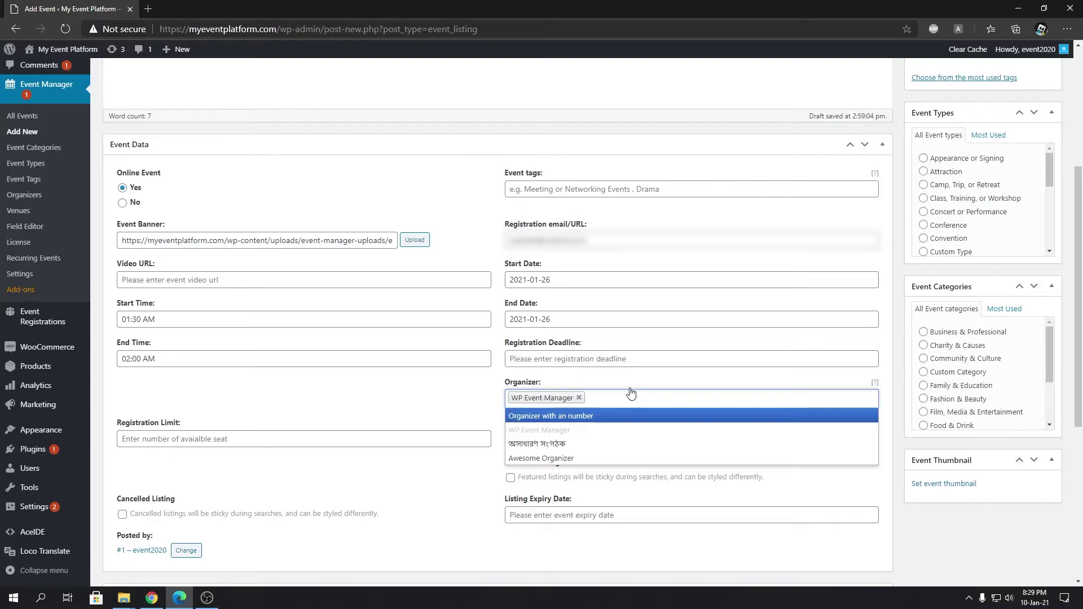
click(473, 515)
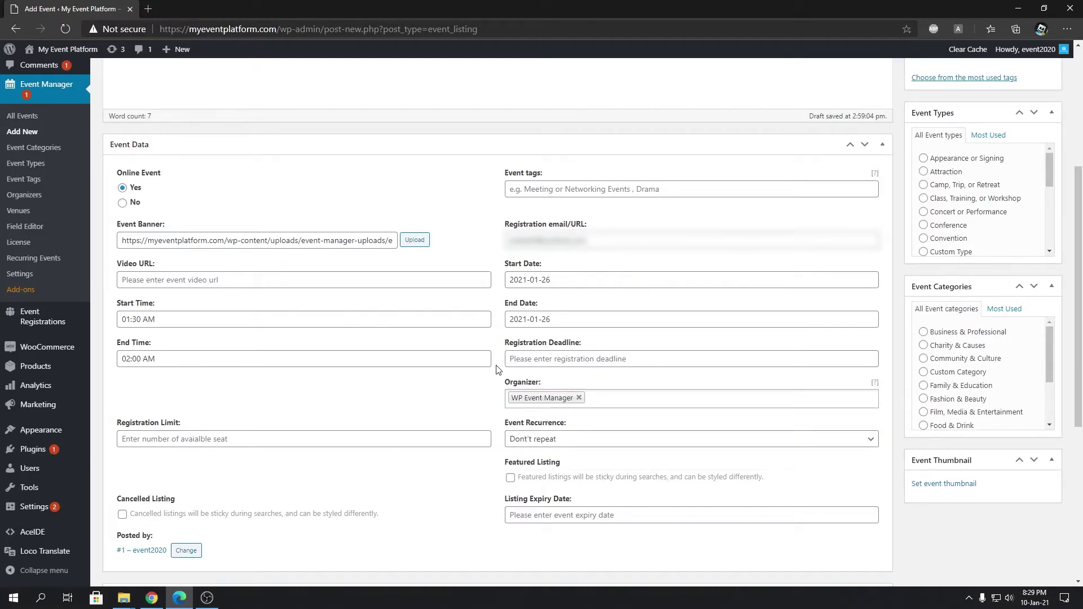
Step: Set the event type to Festival or Fair and the category to Other
scroll(670, 366, up, 5)
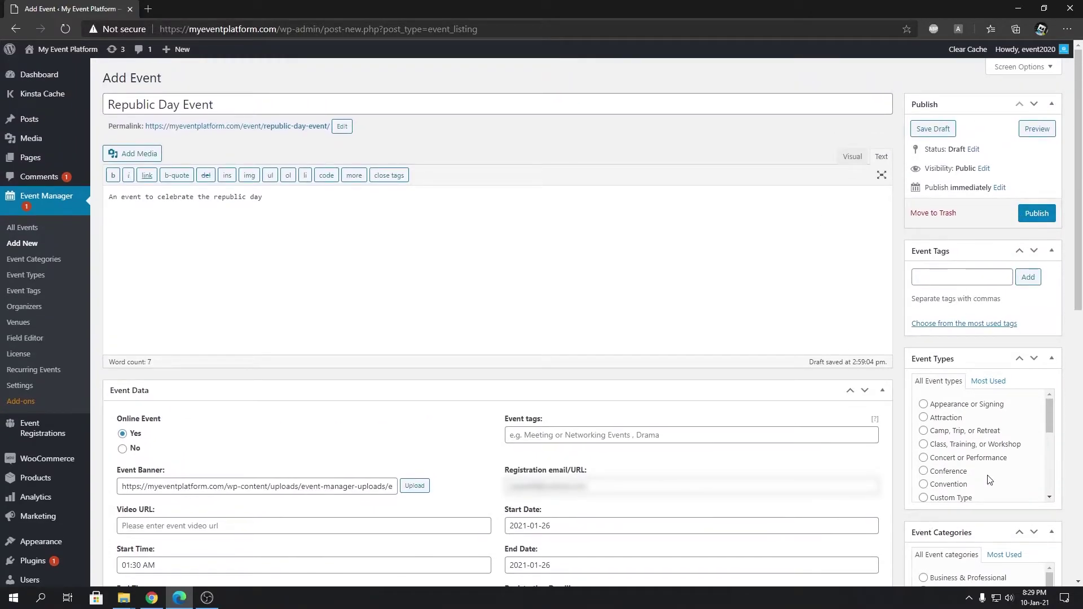
scroll(979, 467, down, 2)
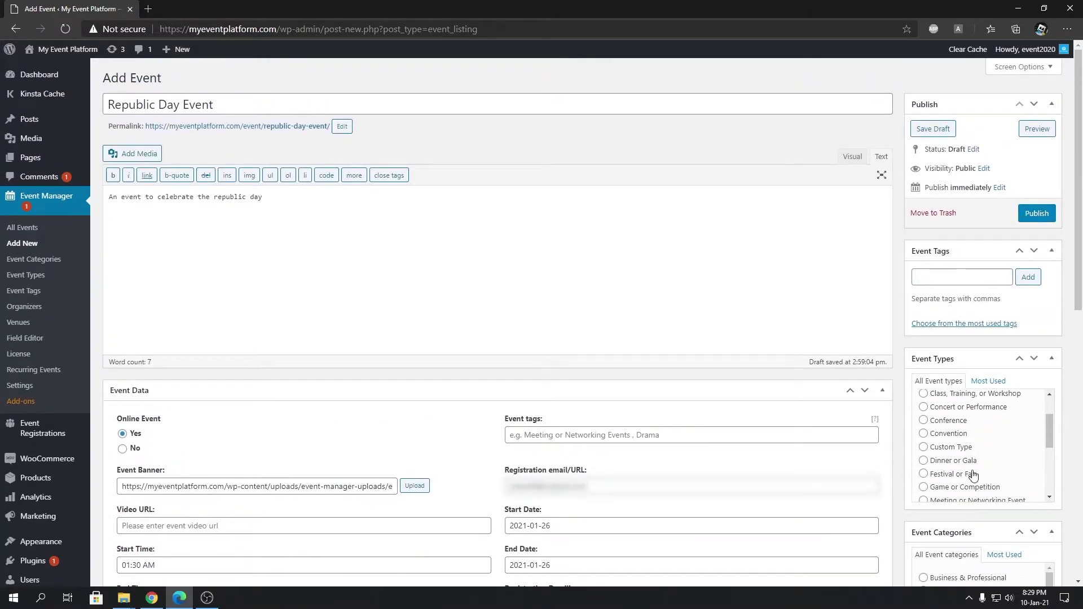
click(966, 476)
scroll(902, 471, down, 3)
scroll(953, 486, down, 2)
scroll(955, 488, down, 3)
click(953, 343)
Step: Publish the Republic Day Event
scroll(845, 434, down, 5)
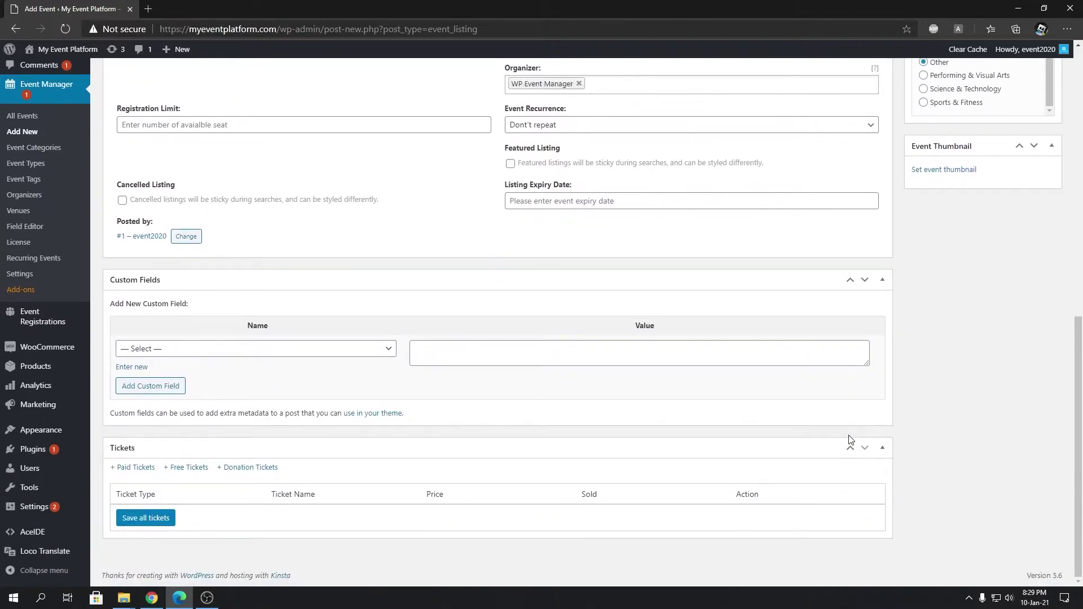
scroll(851, 440, up, 10)
click(1036, 214)
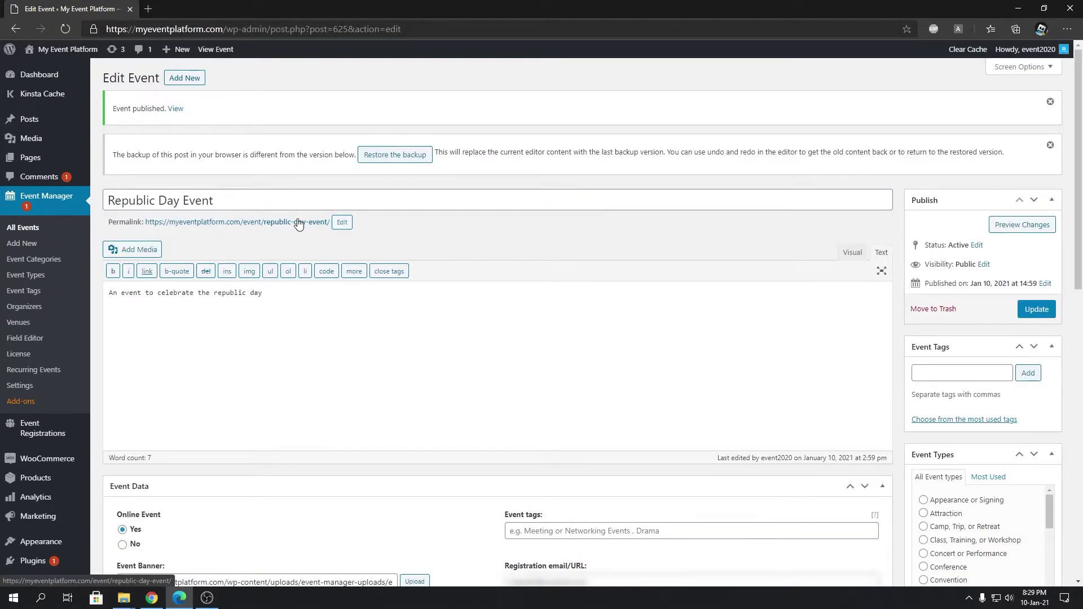
Step: Review the live Republic Day Event page showing WP Event Manager as organizer, then return to its editor
click(318, 223)
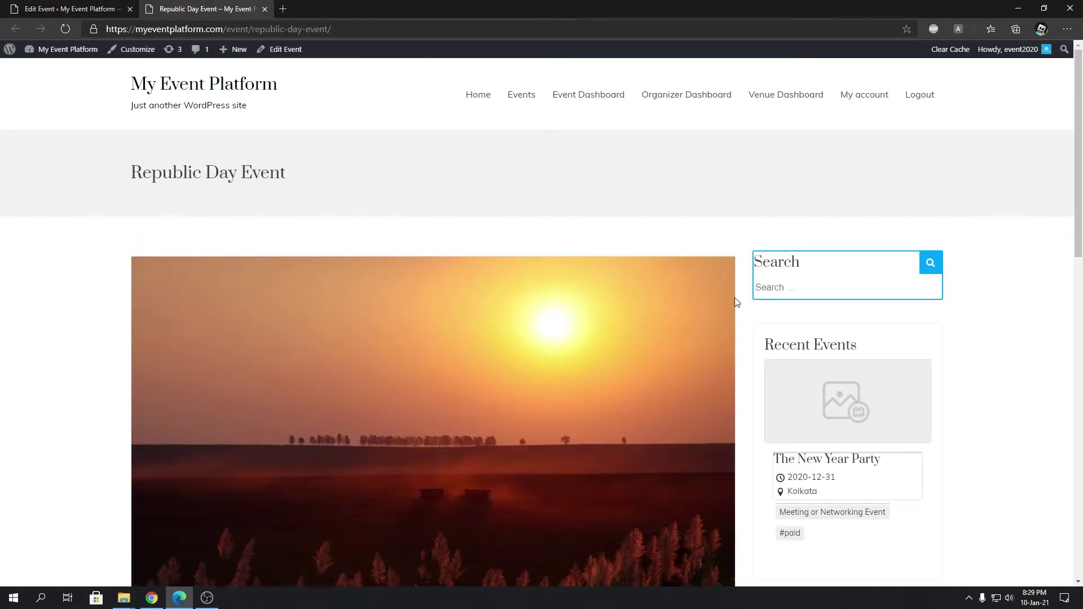
scroll(663, 310, down, 10)
scroll(664, 312, down, 2)
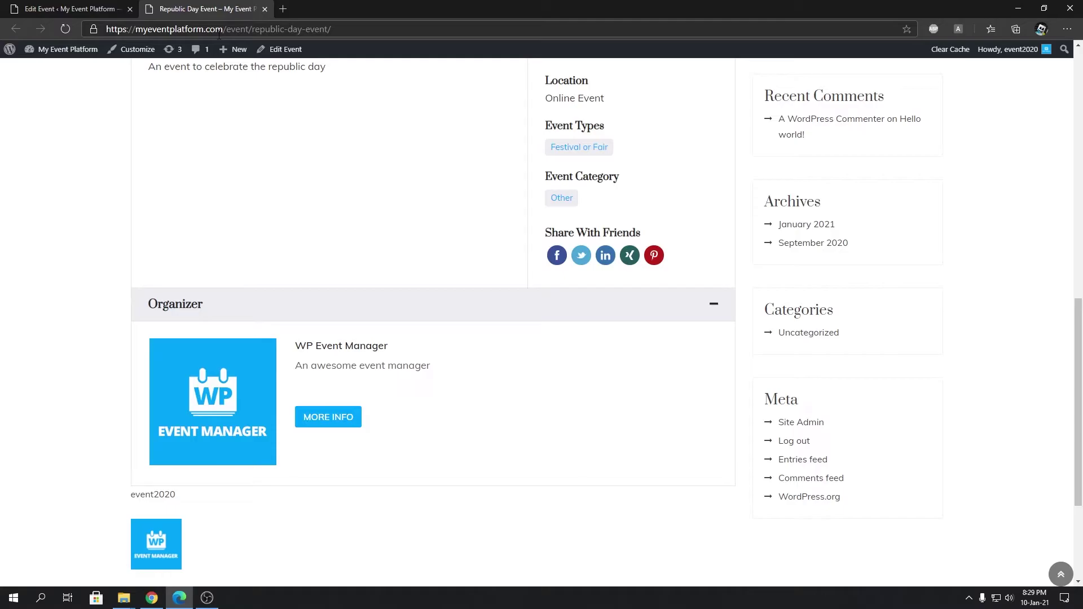
click(74, 15)
mouse_move(51, 167)
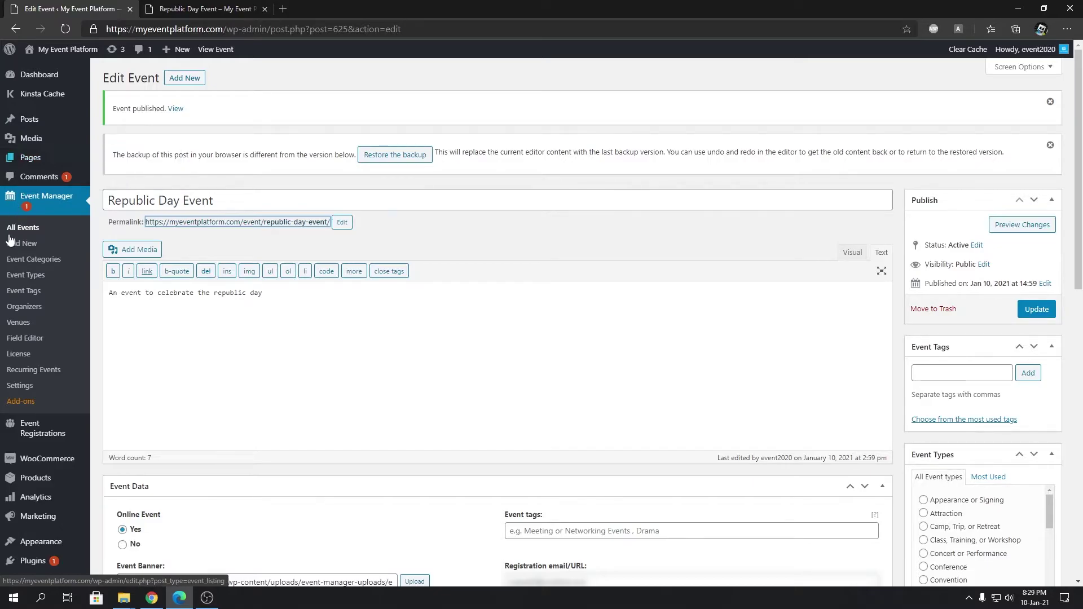
Step: Open the Event Manager's All Events list
click(34, 229)
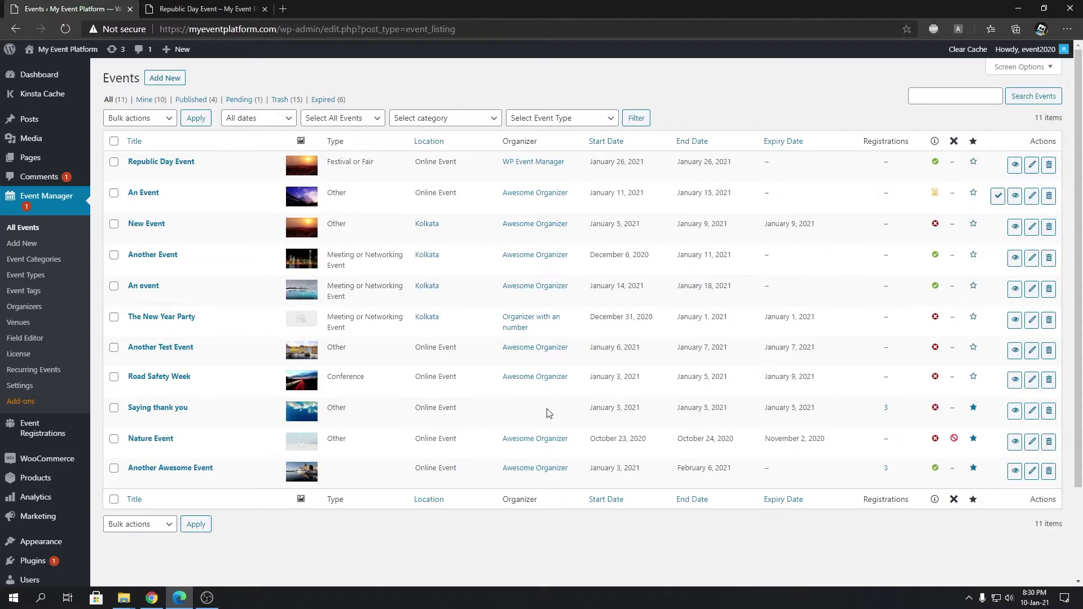
Step: Edit 'Saying thank you' and change its dates to January 17 through January 24, 2021
click(1031, 415)
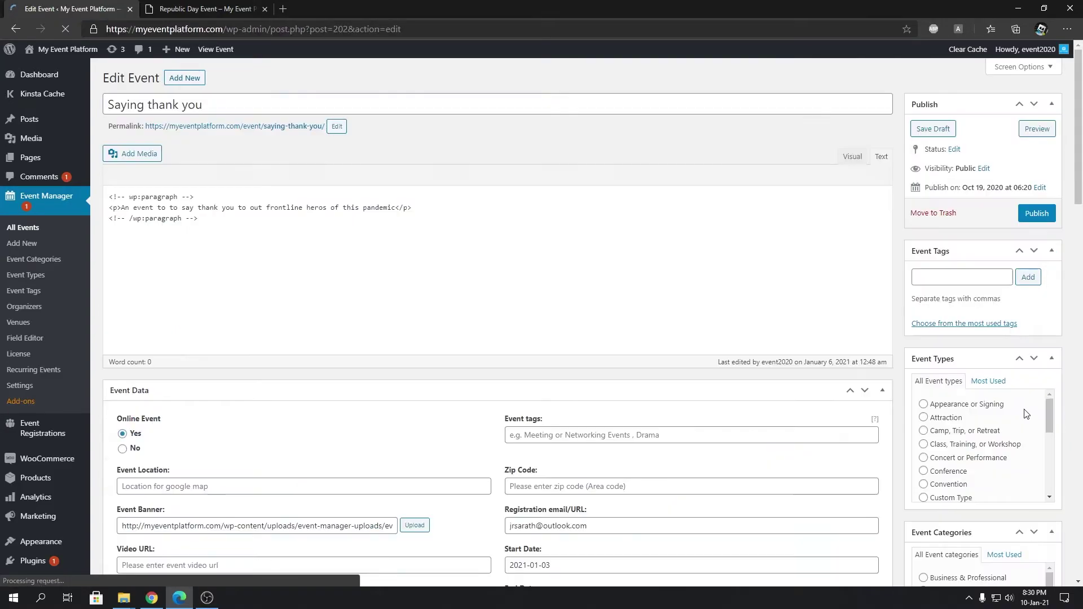
scroll(314, 327, down, 4)
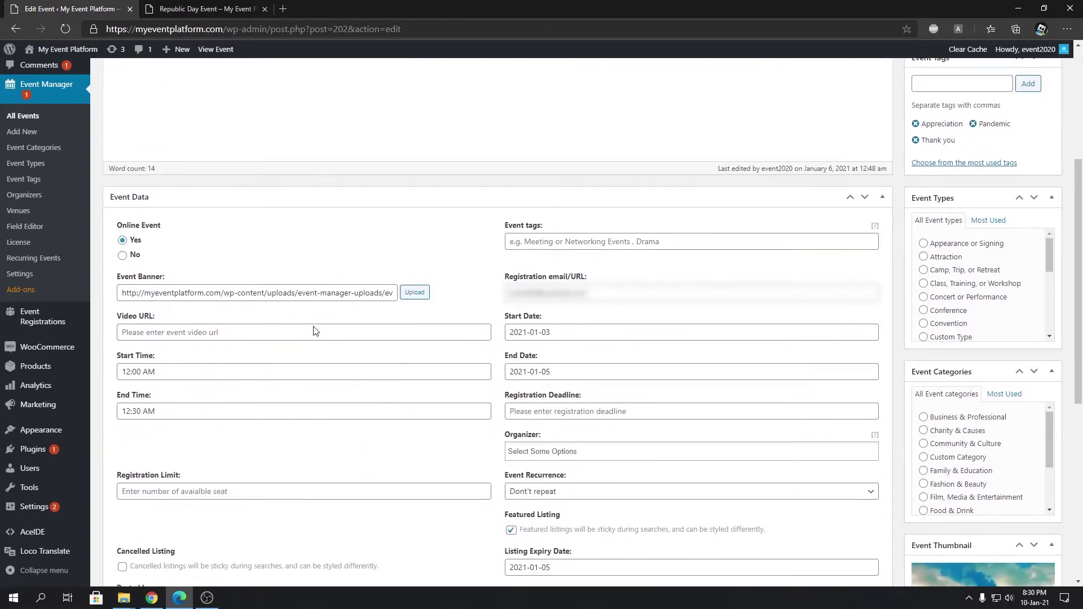
click(557, 332)
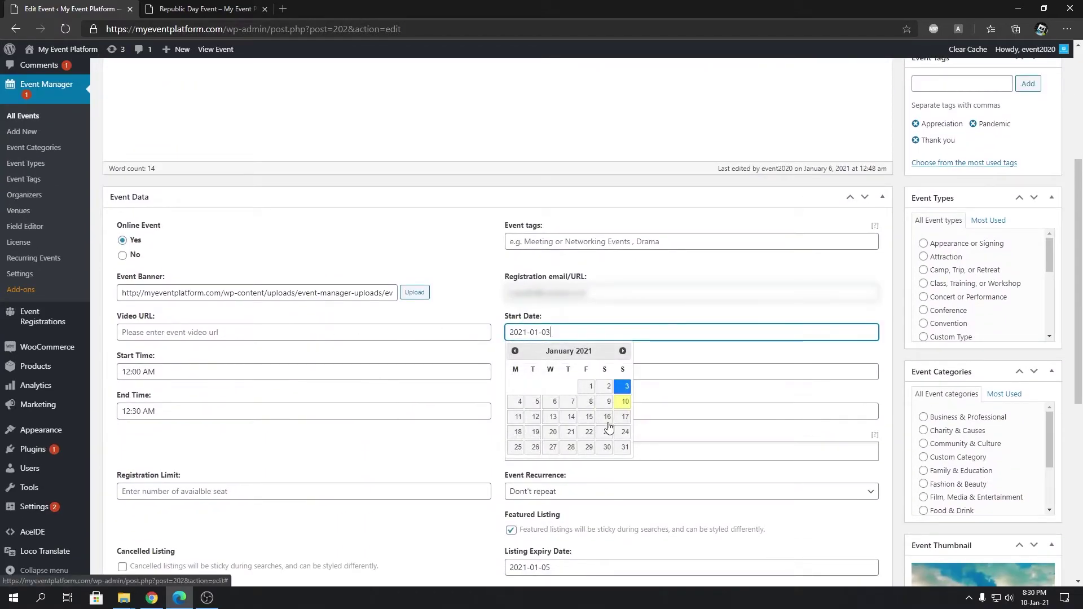
click(624, 416)
click(579, 376)
click(625, 471)
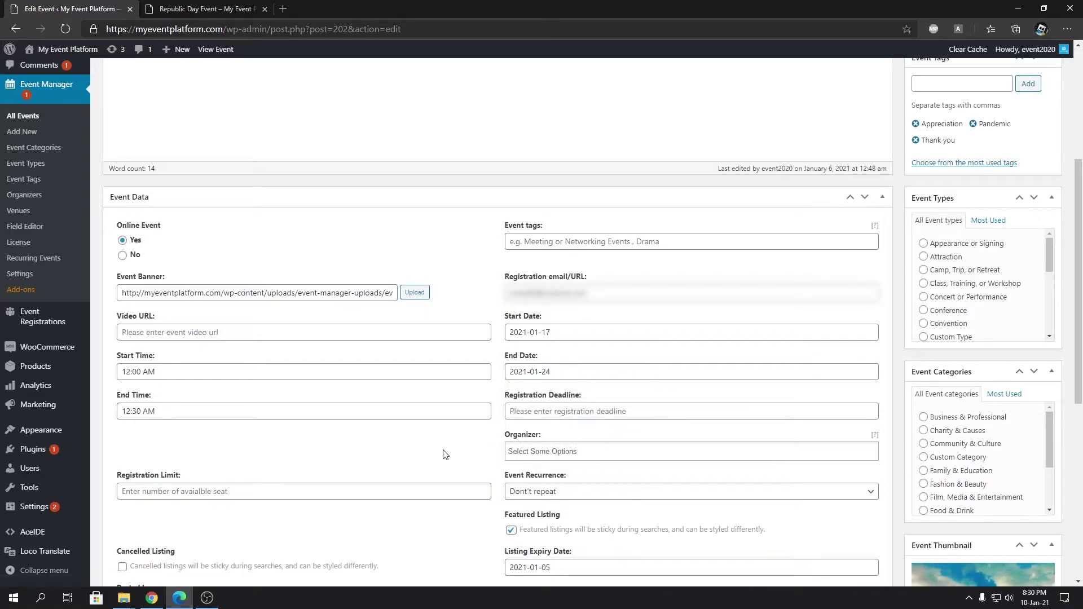
Step: Assign Awesome Organizer as the organizer and publish the updated event
click(552, 451)
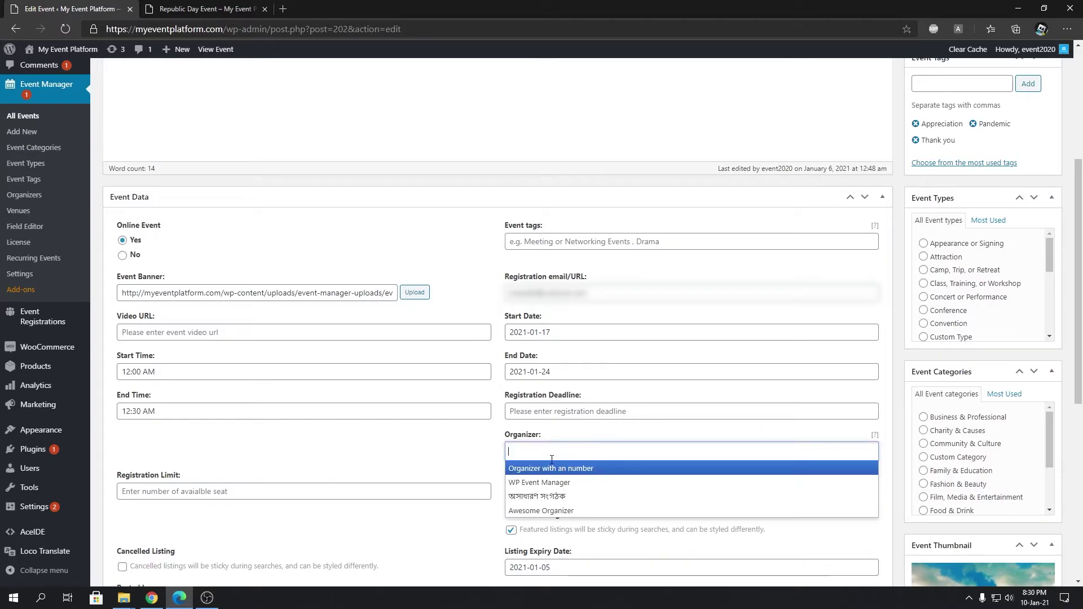
click(568, 511)
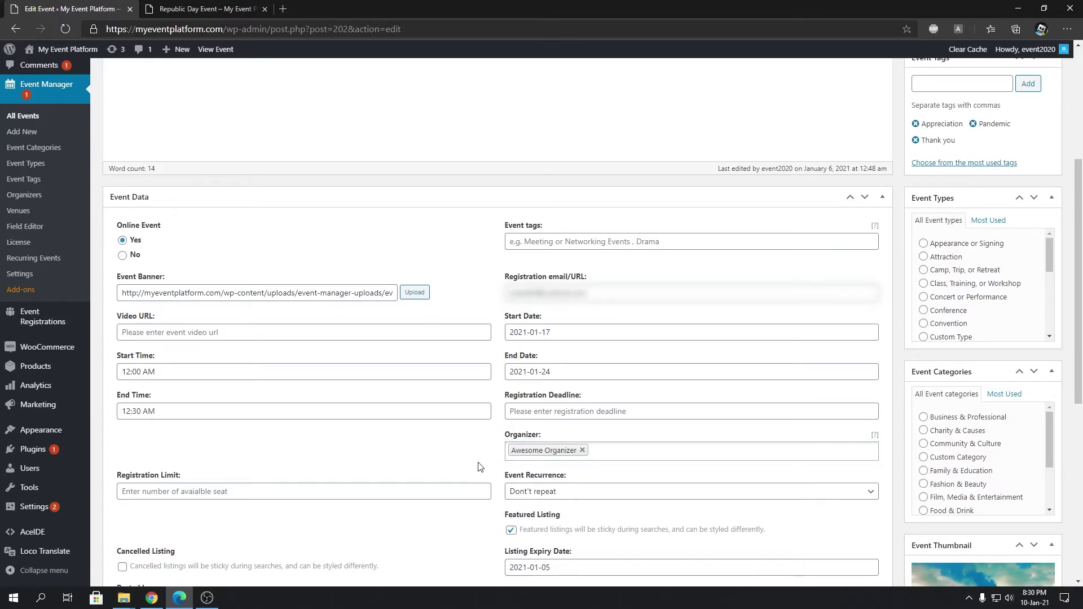
scroll(988, 300, down, 3)
scroll(1009, 282, up, 7)
click(1030, 269)
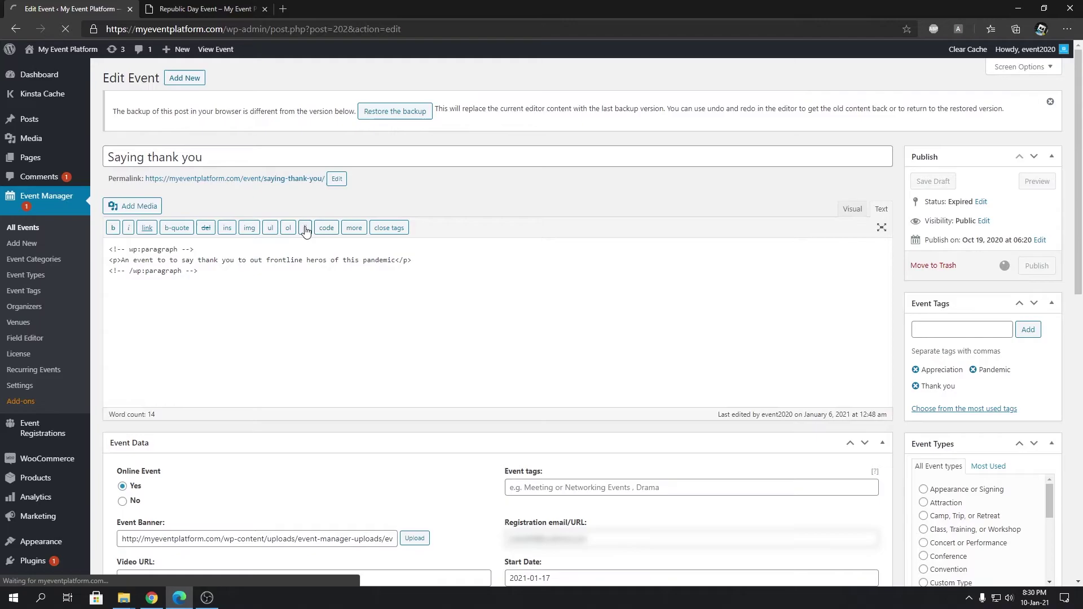
Step: Open the 'Saying thank you' live page in a new tab
right_click(291, 222)
click(309, 234)
click(314, 8)
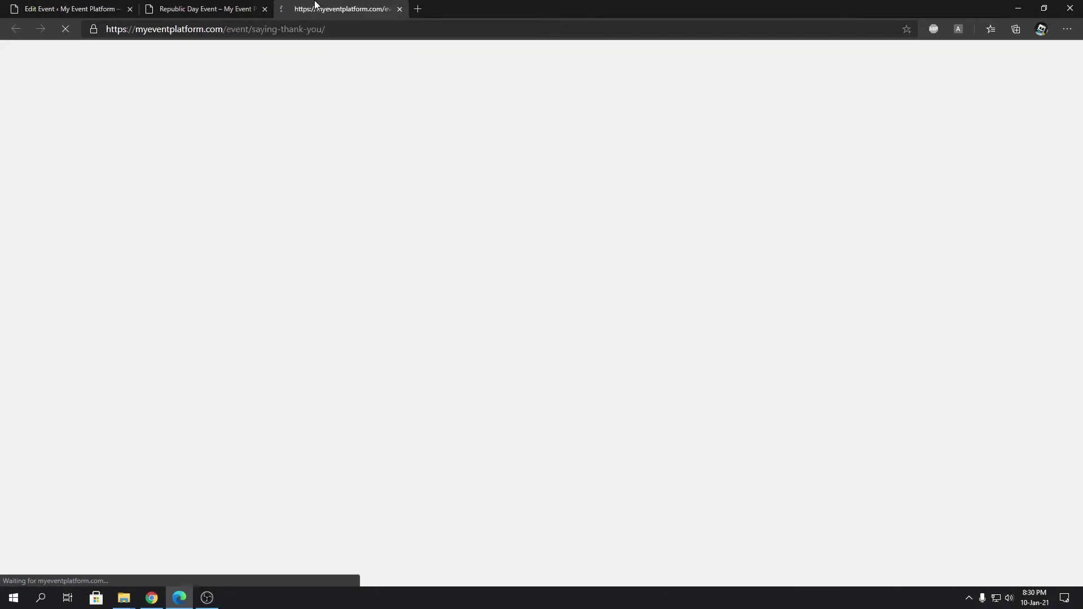
scroll(648, 290, down, 13)
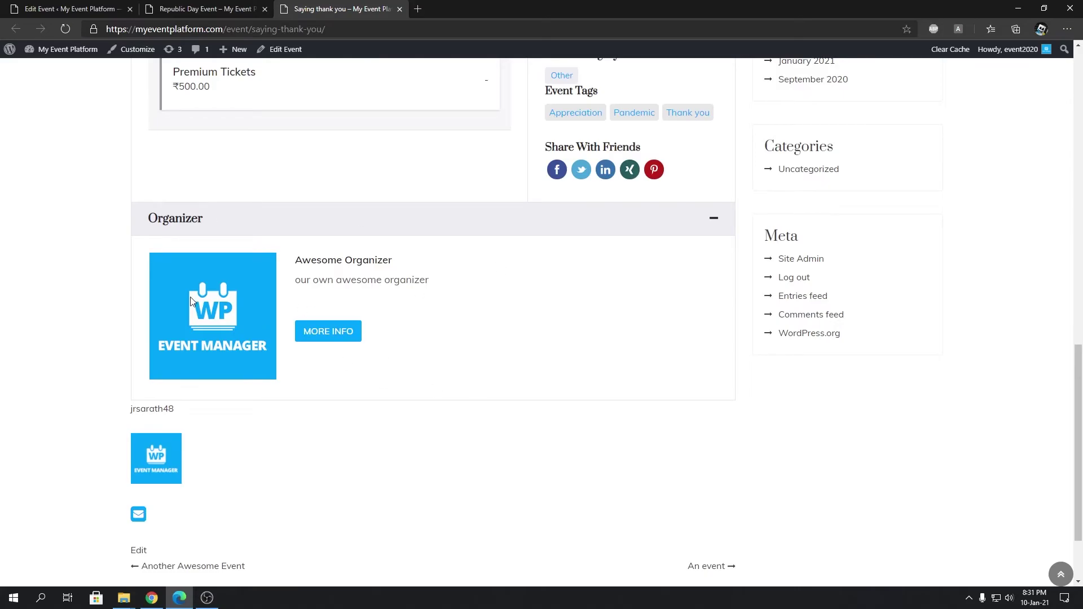
Step: Remove Awesome Organizer from the event and update it
key(ctrl+1)
scroll(500, 452, down, 10)
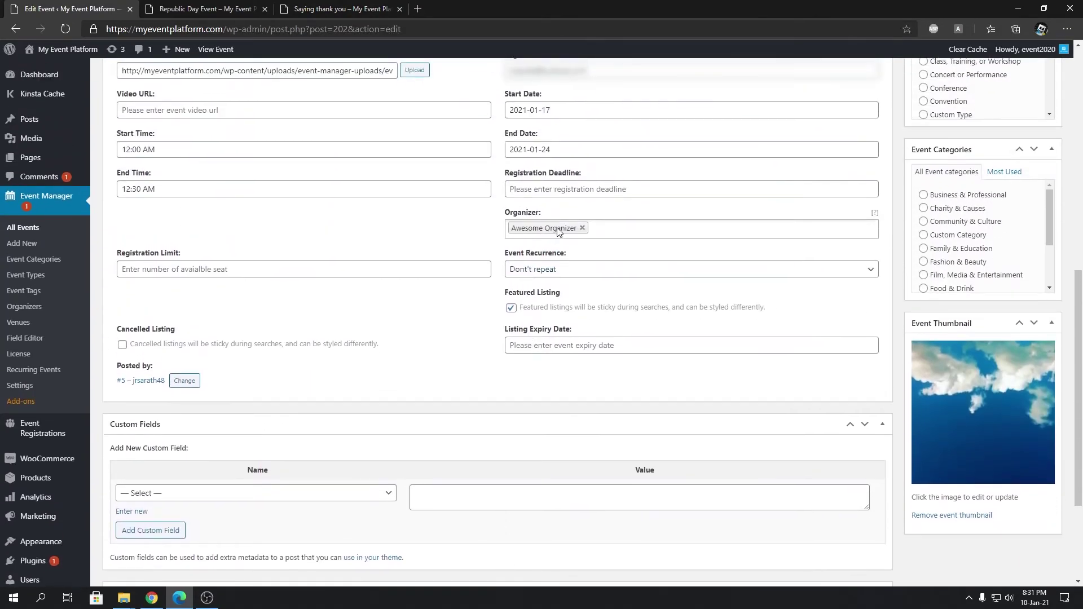
click(582, 228)
scroll(829, 273, up, 10)
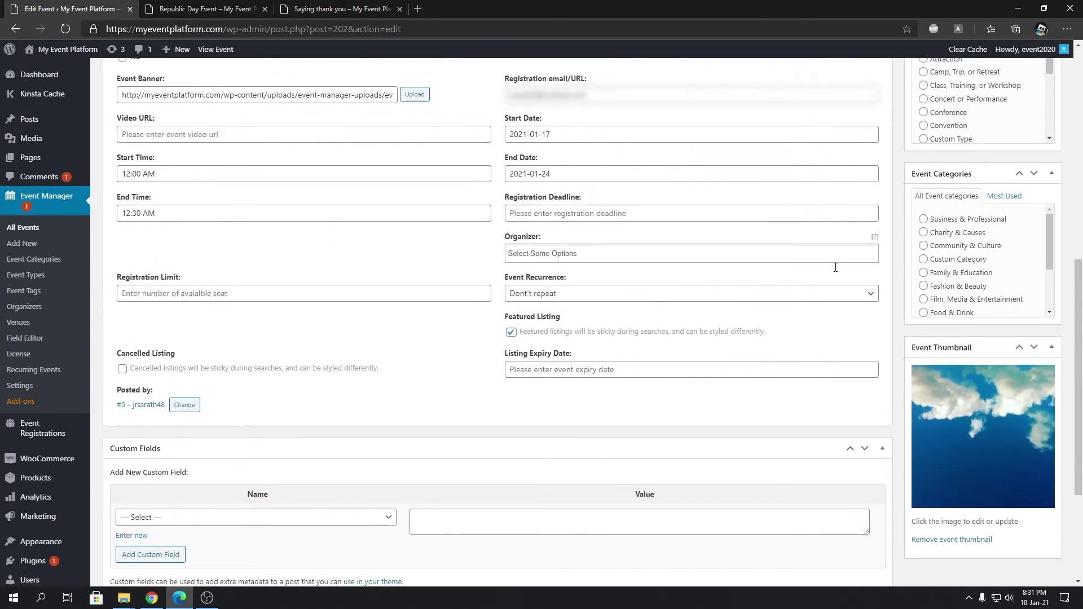
click(1037, 290)
Step: Reload the live page to confirm no organizer is listed, then return to the editor
click(375, 6)
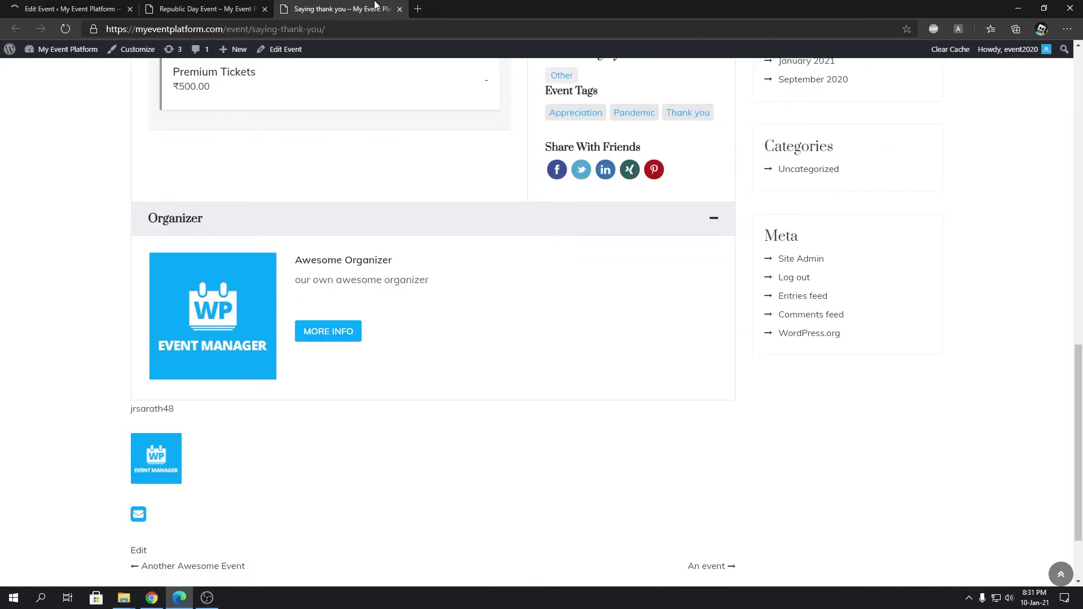
key(F5)
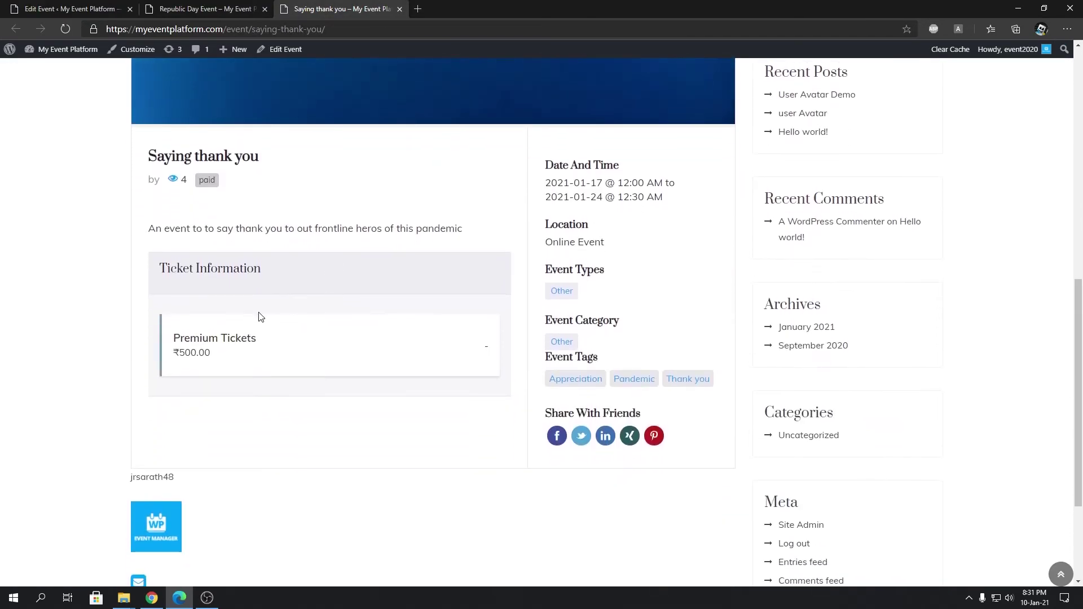
scroll(344, 337, up, 5)
scroll(427, 296, down, 5)
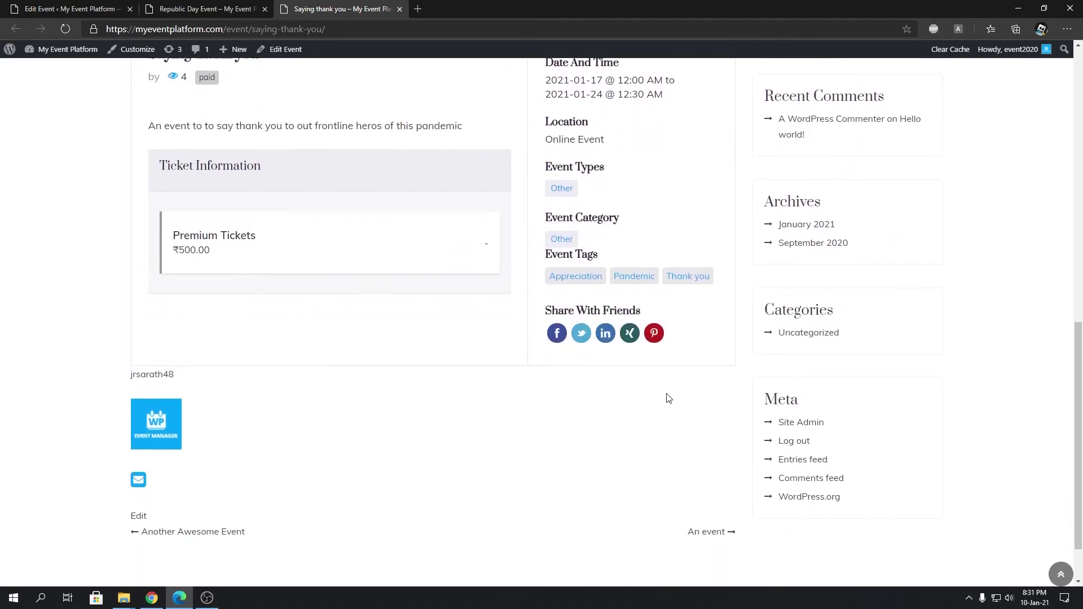
click(67, 7)
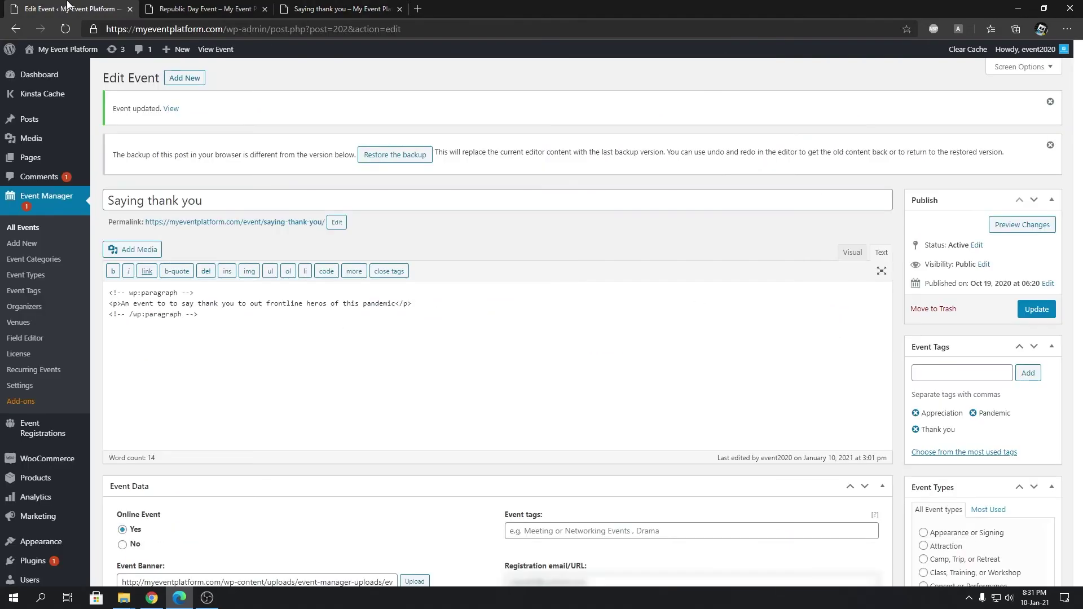